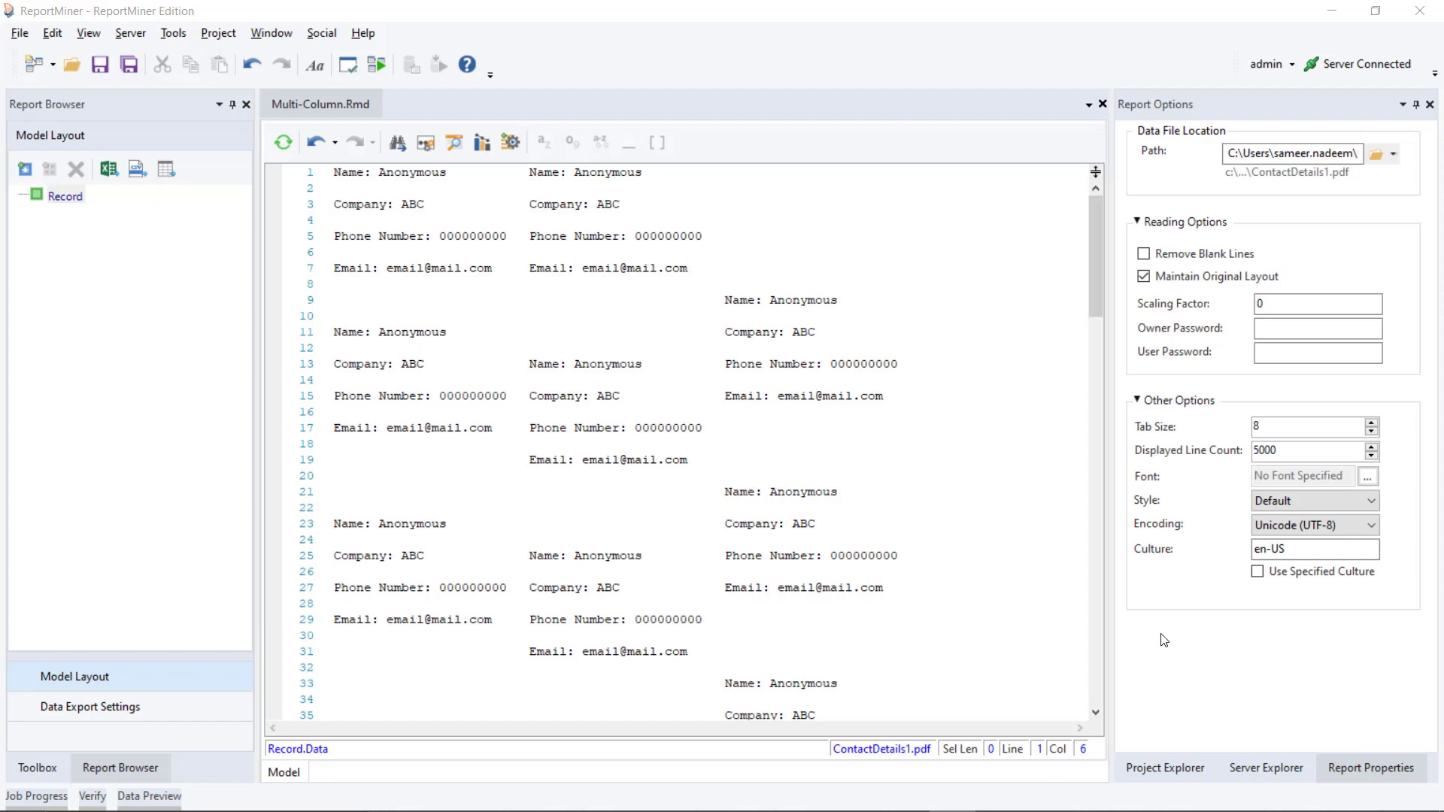
- Add a data region under the Record node and enable the Multi-Column option for its pattern
left_click(1137, 623)
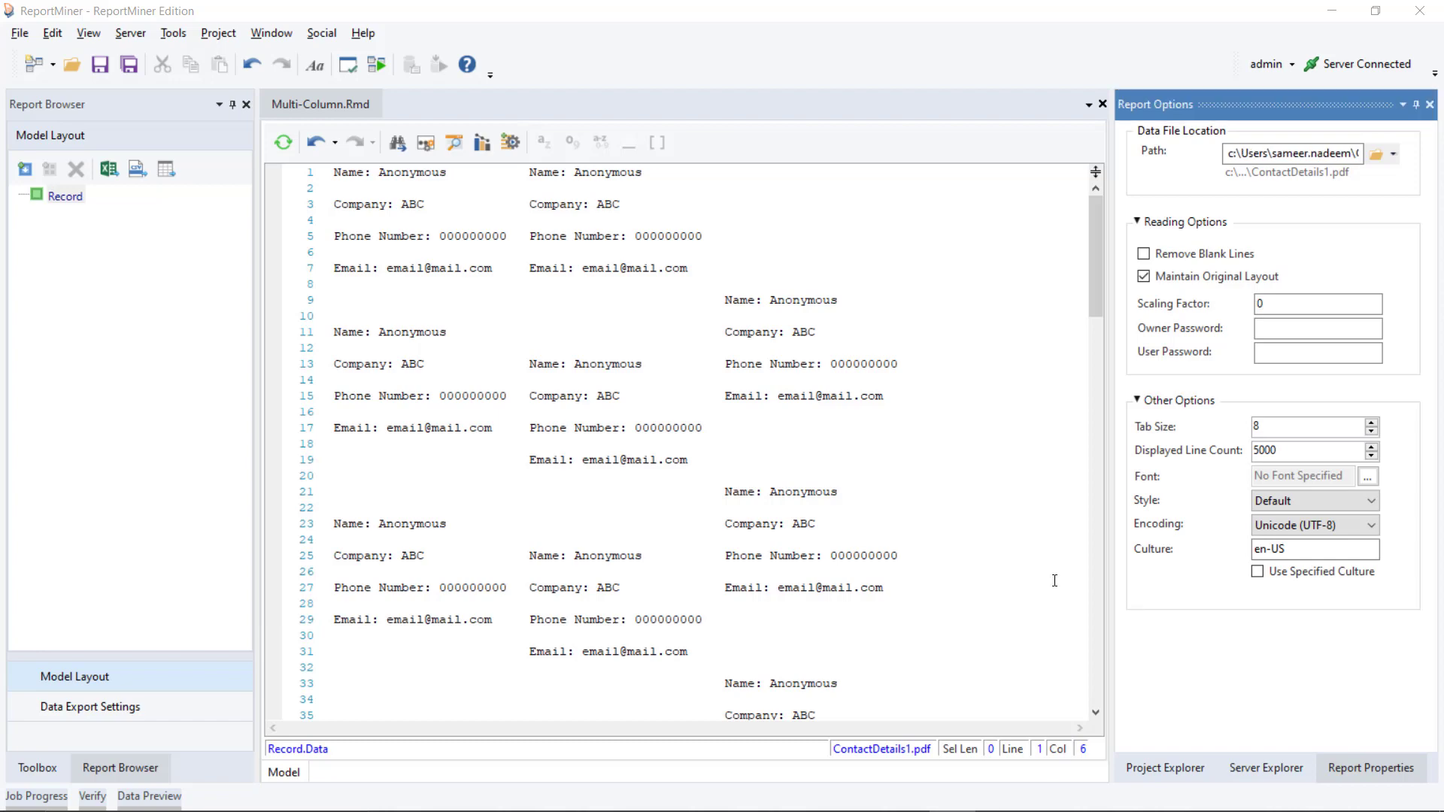
right_click(66, 197)
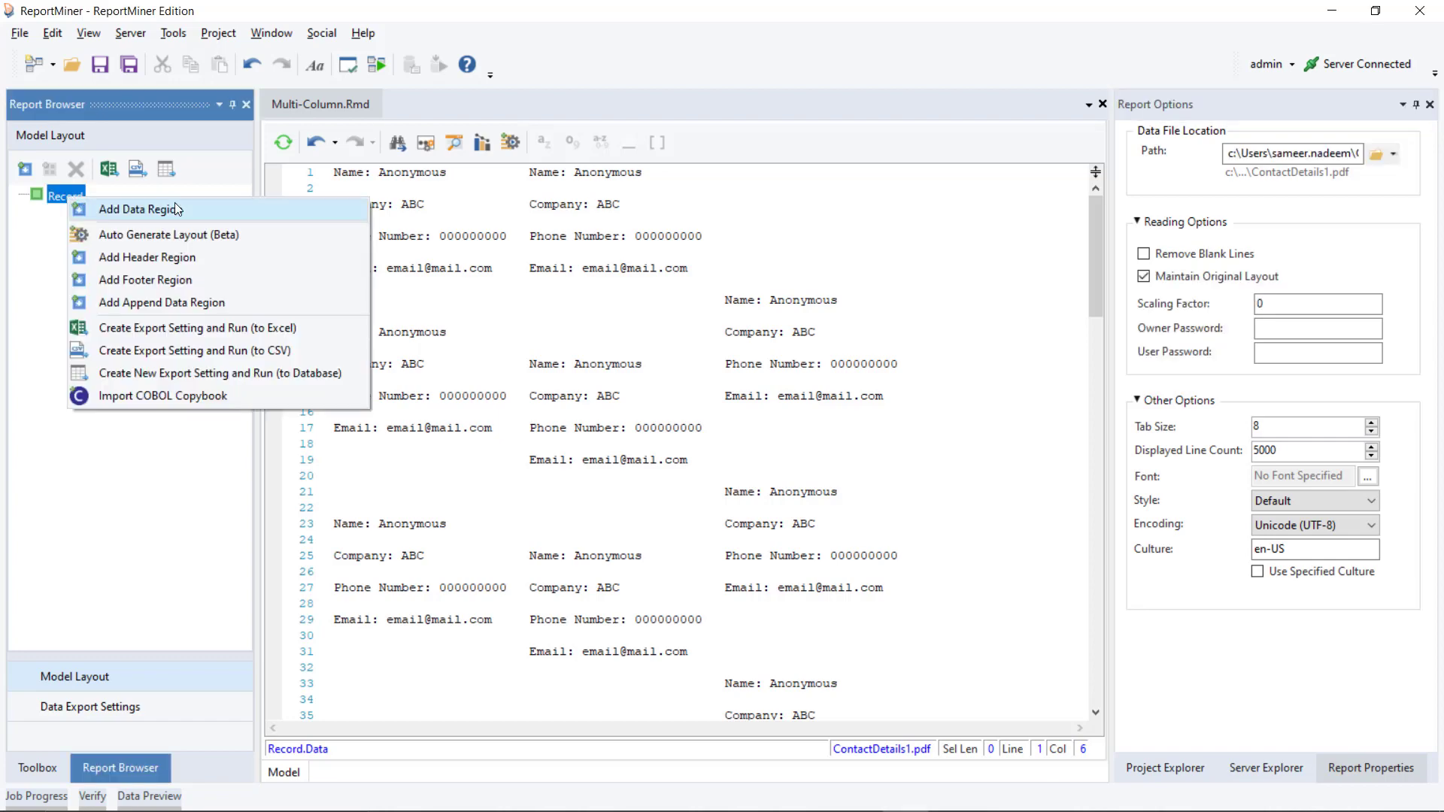
left_click(294, 214)
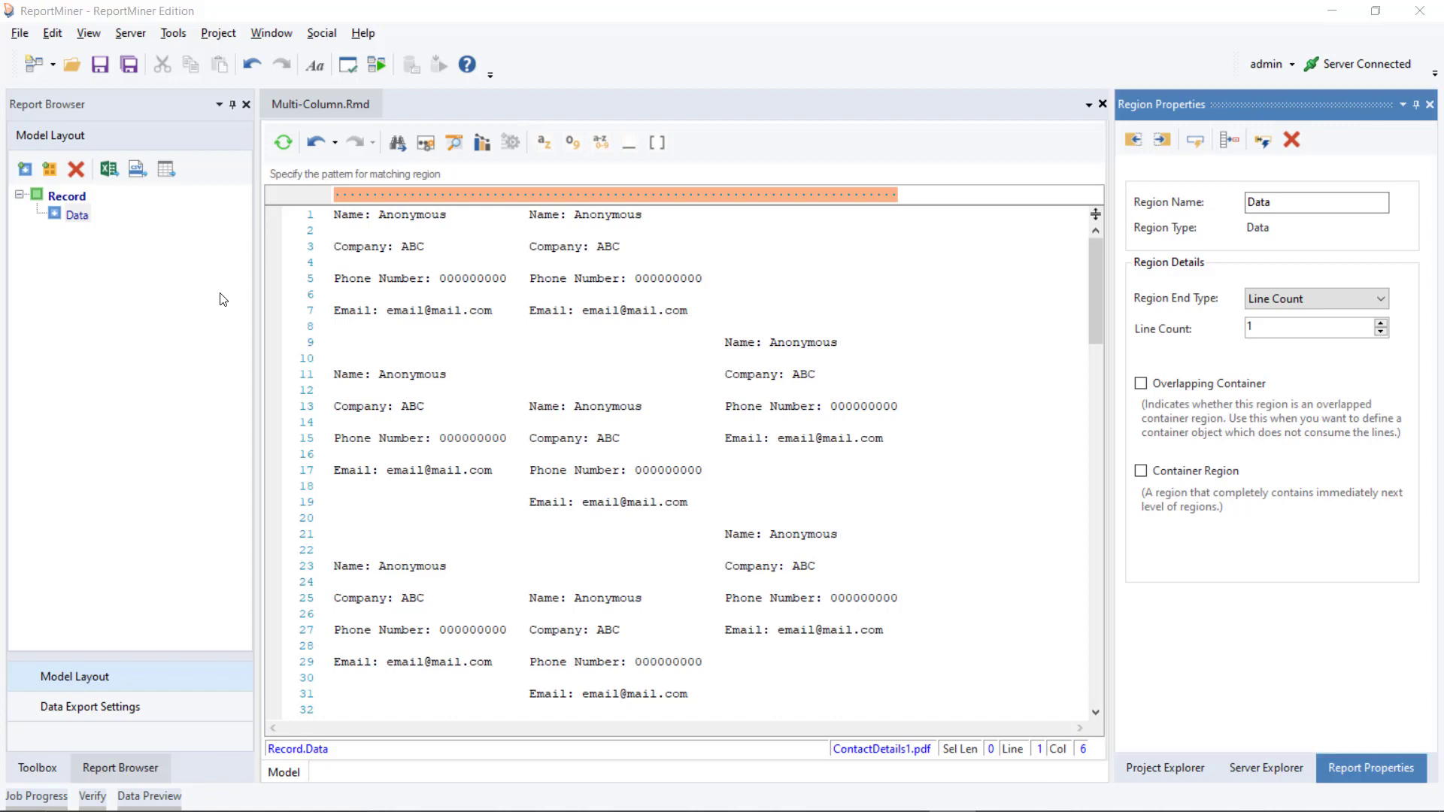
left_click(476, 196)
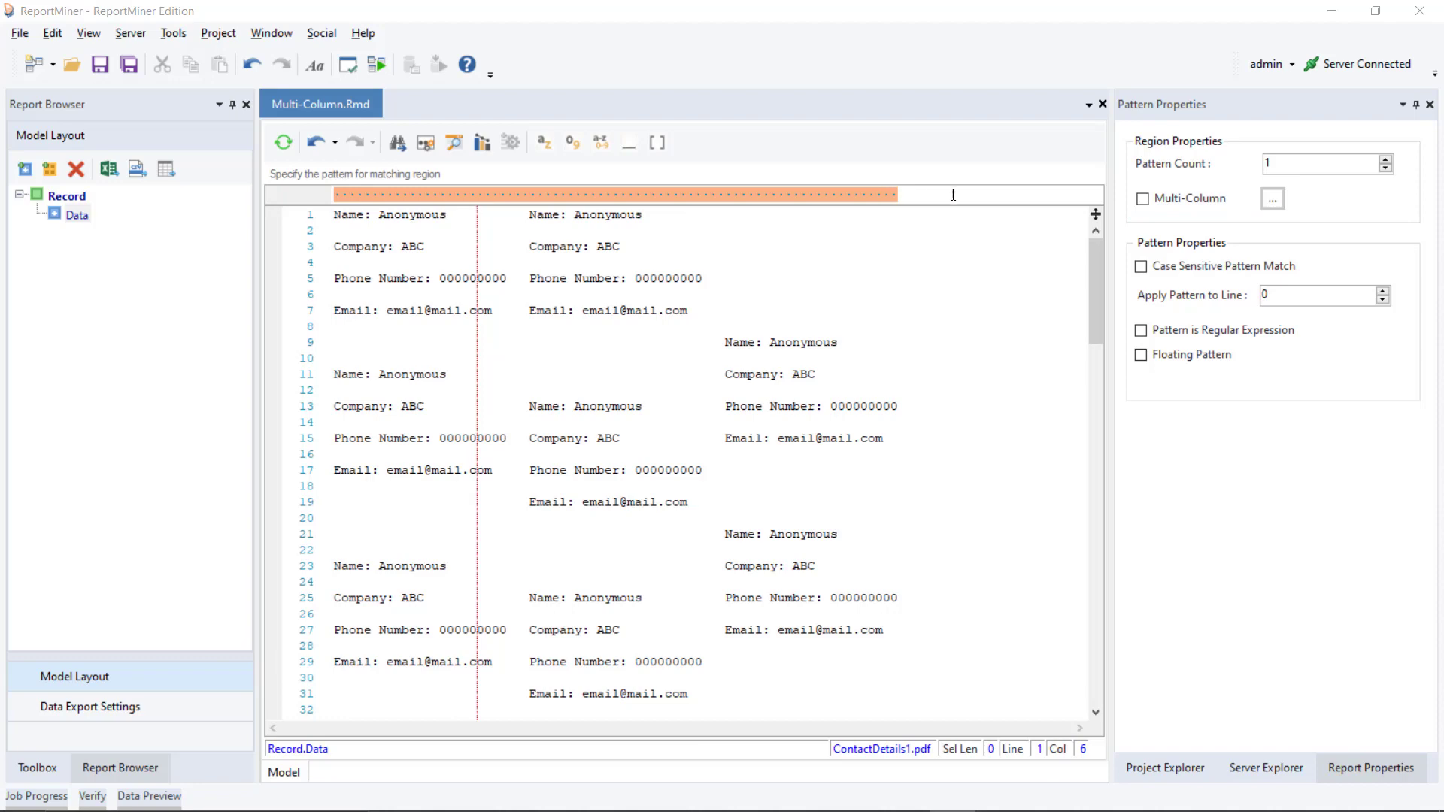
left_click(1143, 200)
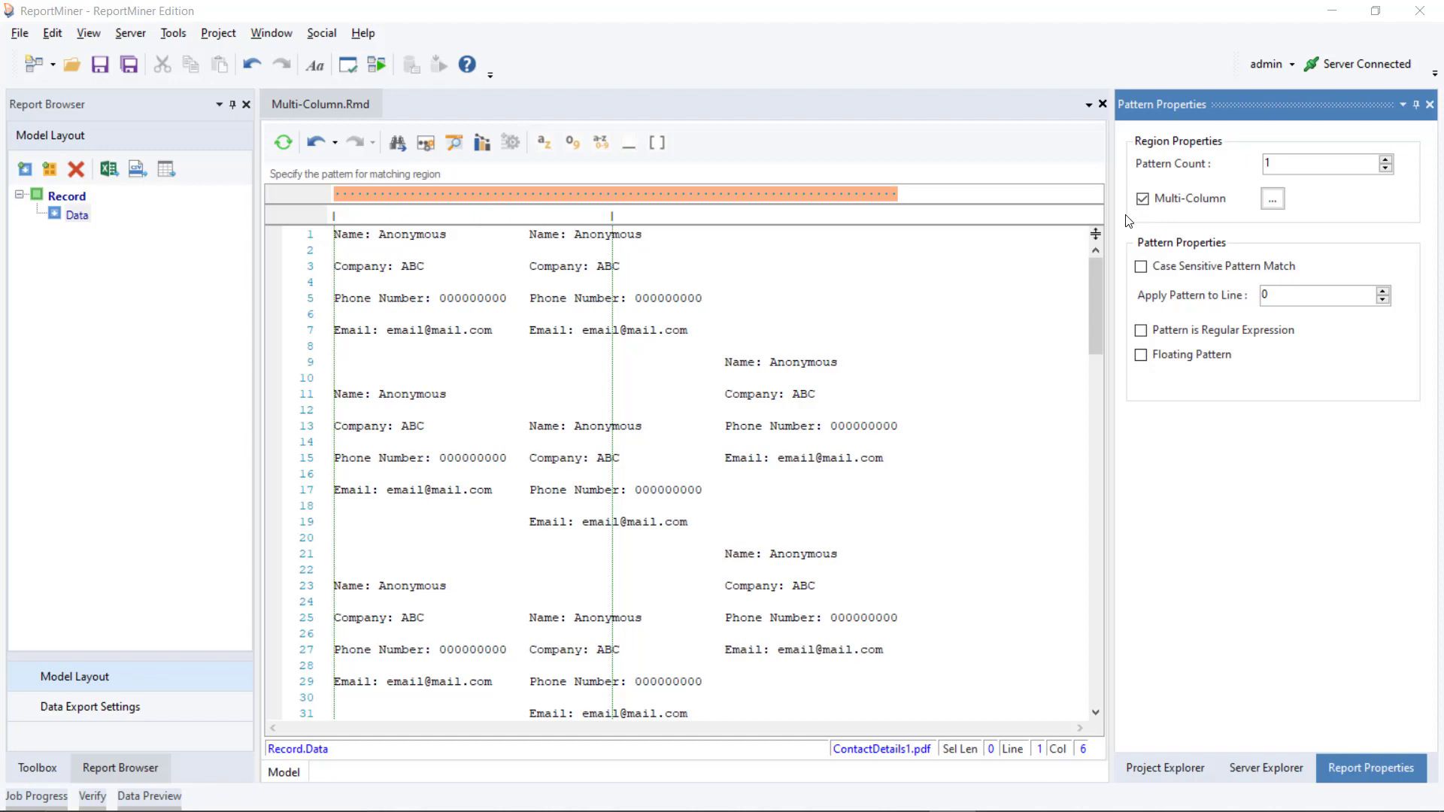
- Try manual column dividers: add one before the second text column, remove it, and remove the default middle divider
left_click(905, 214)
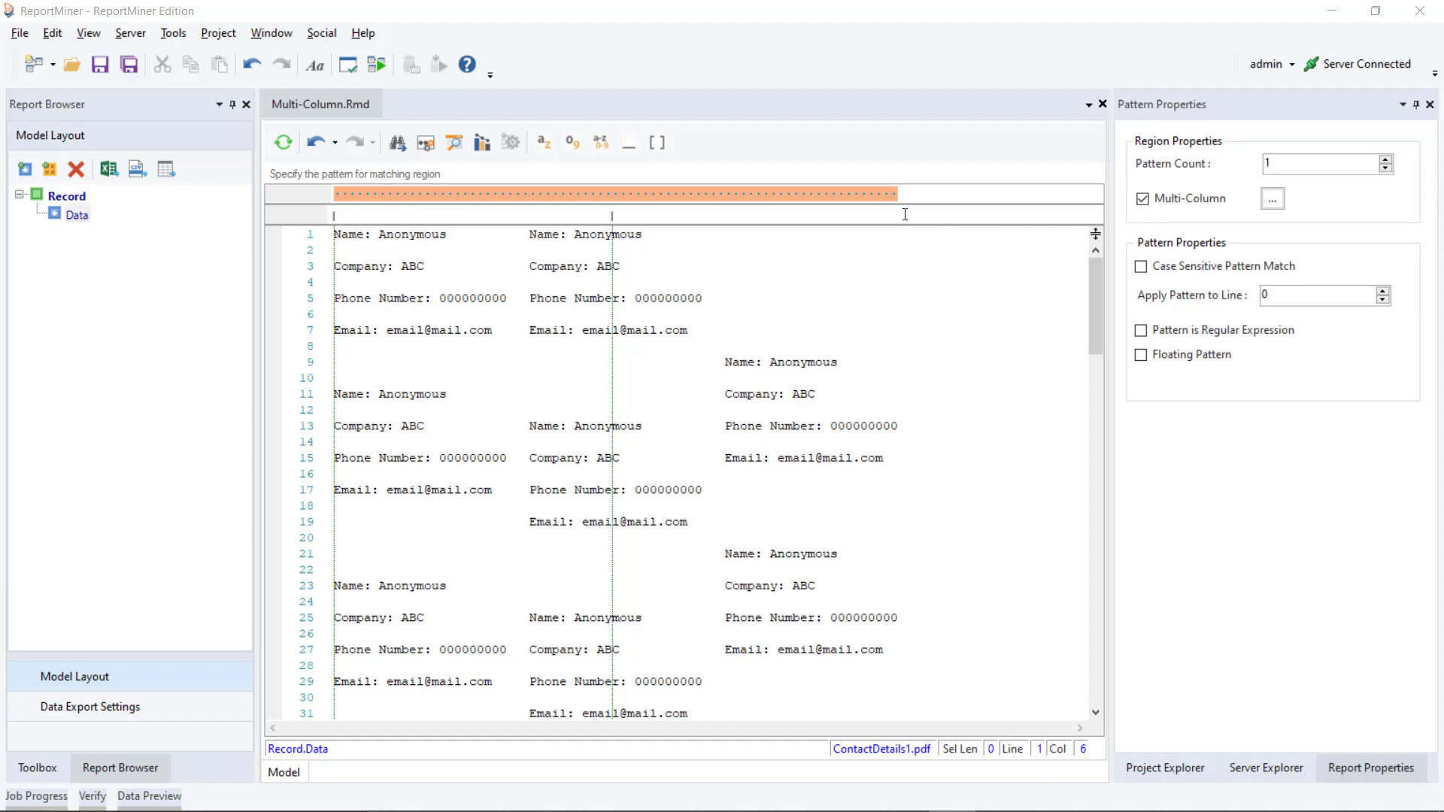
left_click(513, 216)
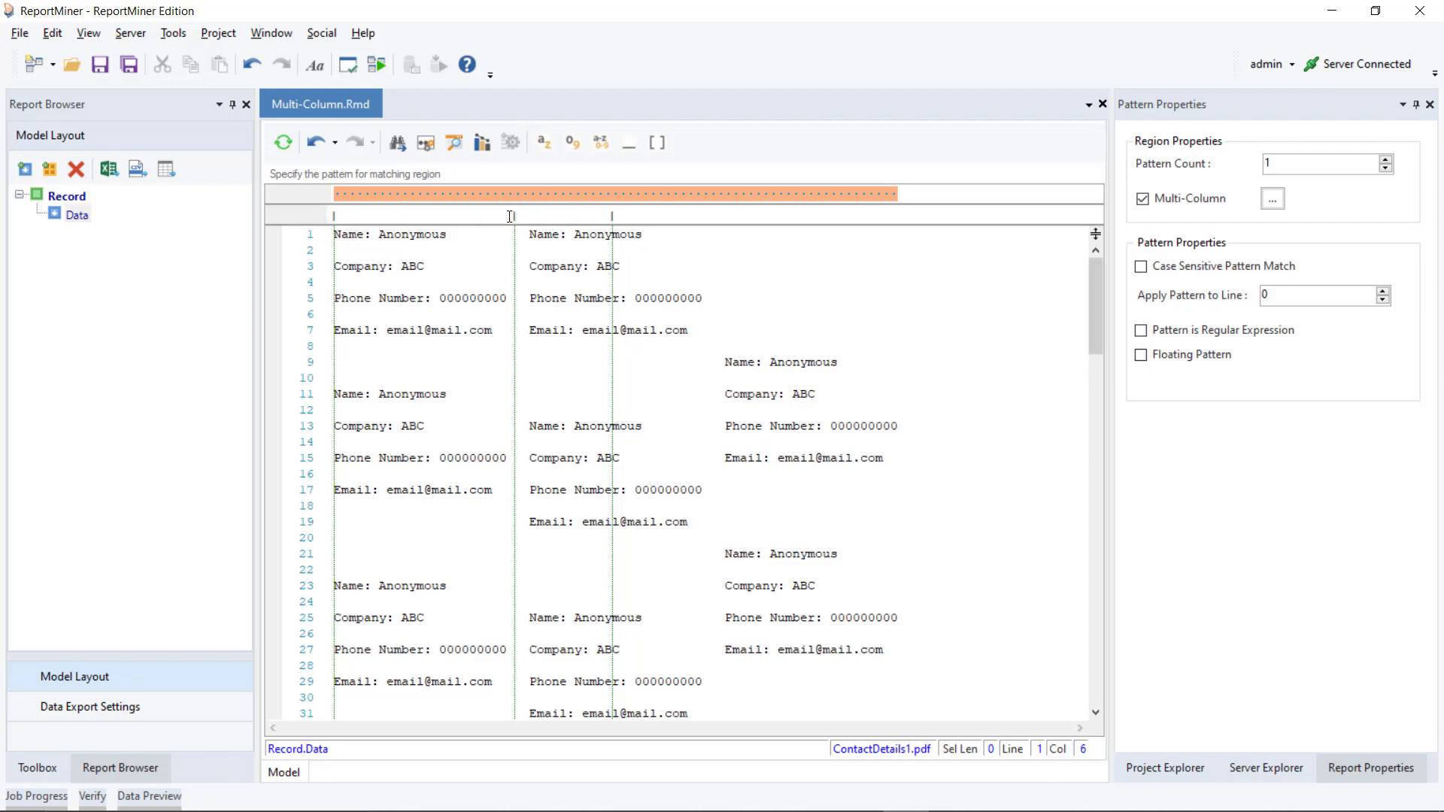
left_click(513, 217)
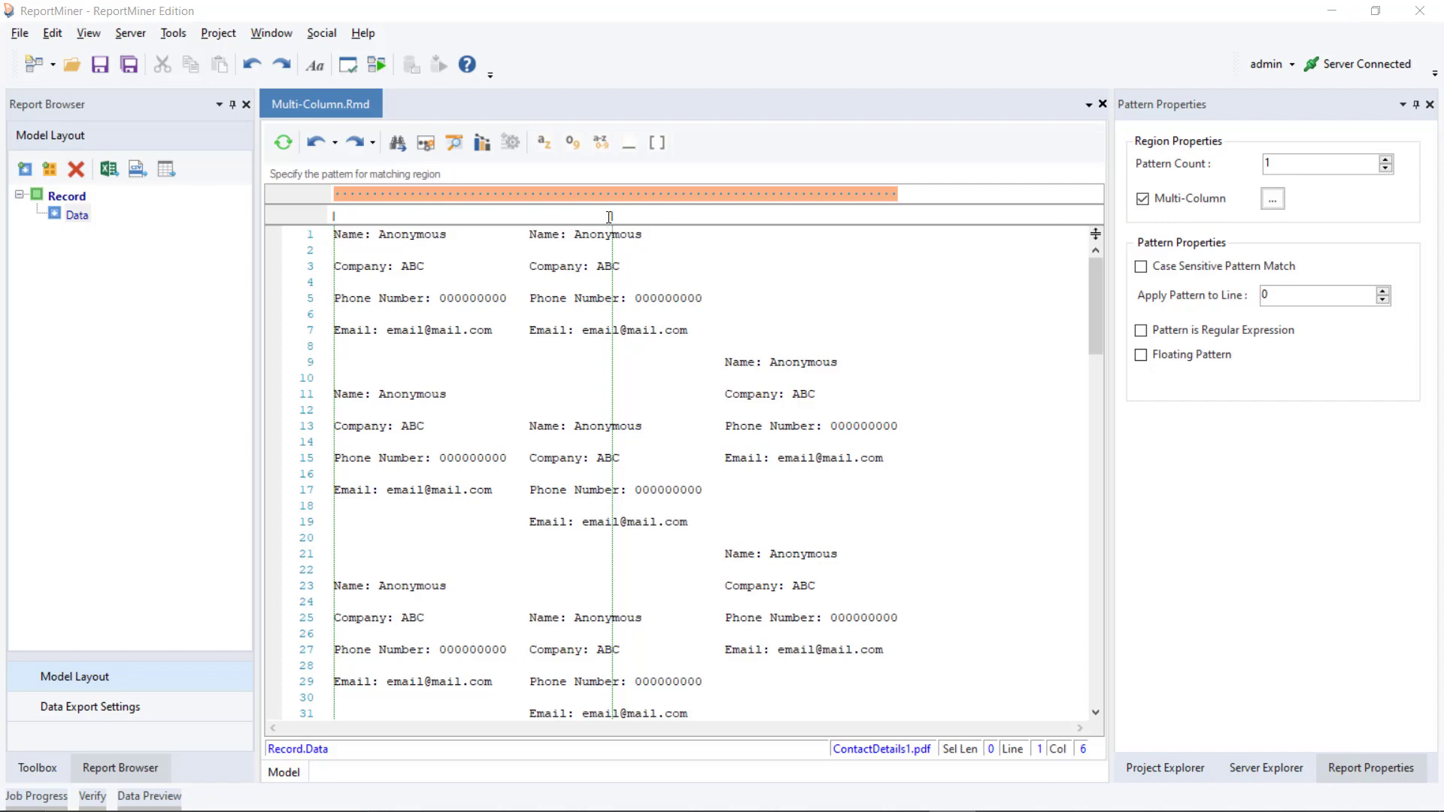
left_click(610, 217)
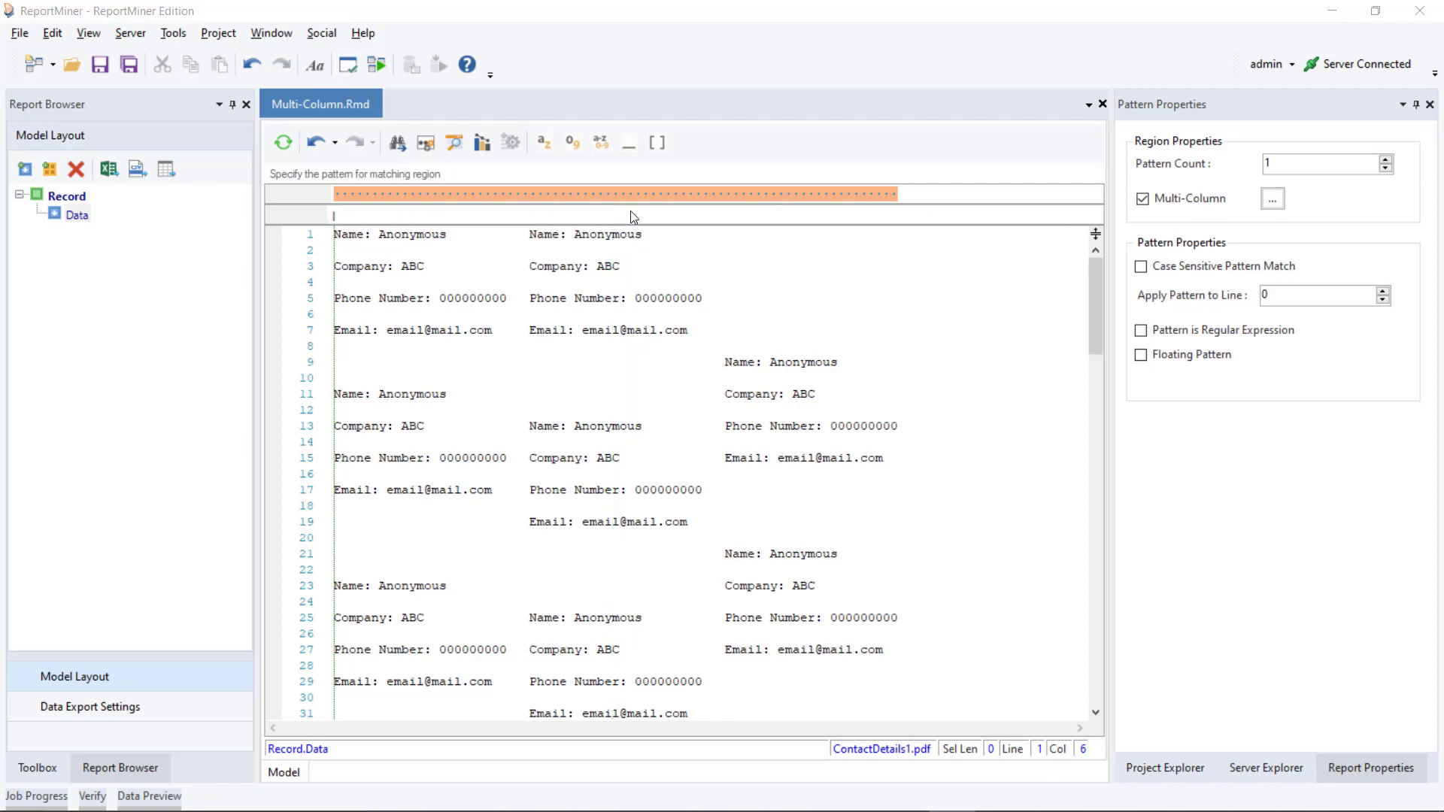
- Automatically calculate the multi-column region's starting points for 3 columns and apply them
left_click(1272, 199)
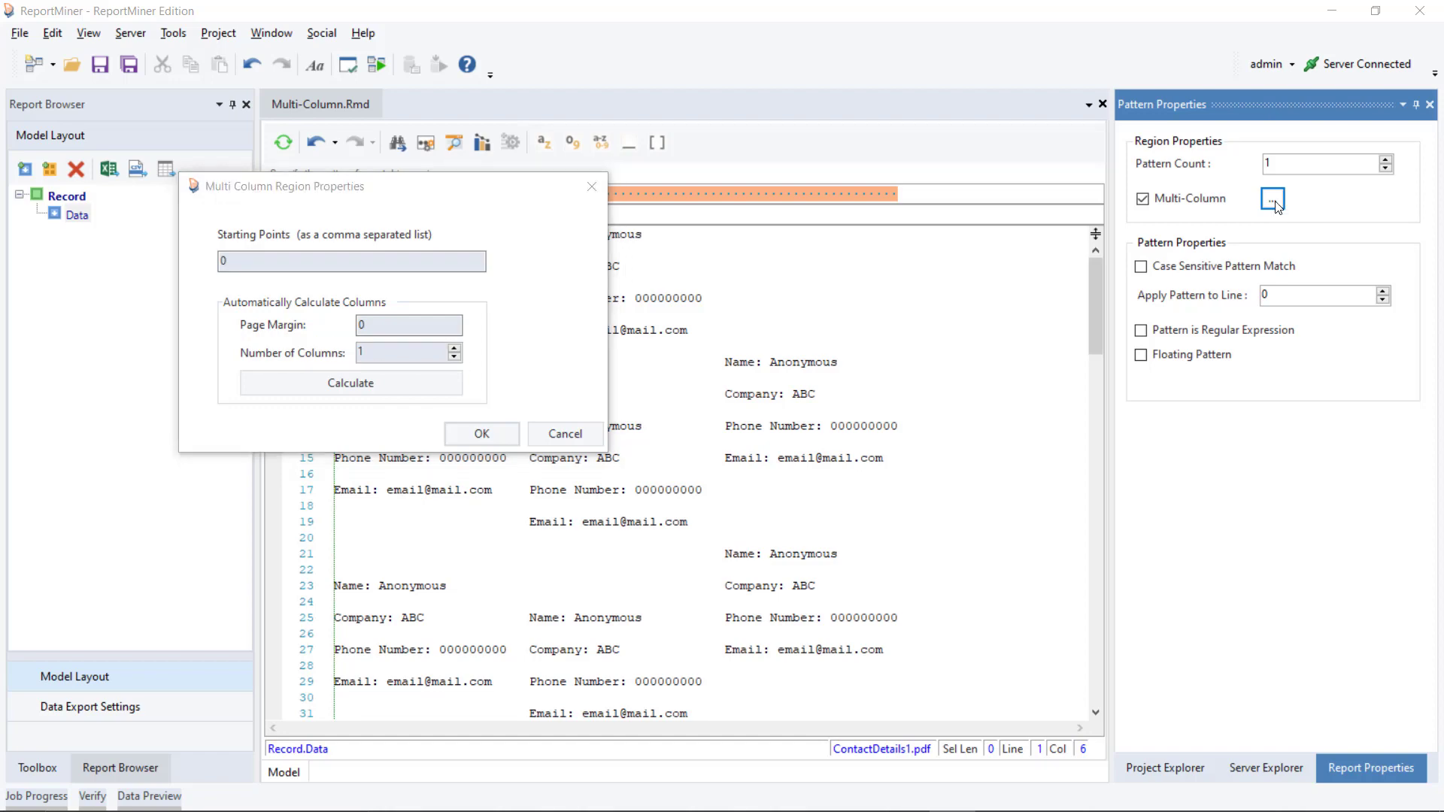
left_click(452, 348)
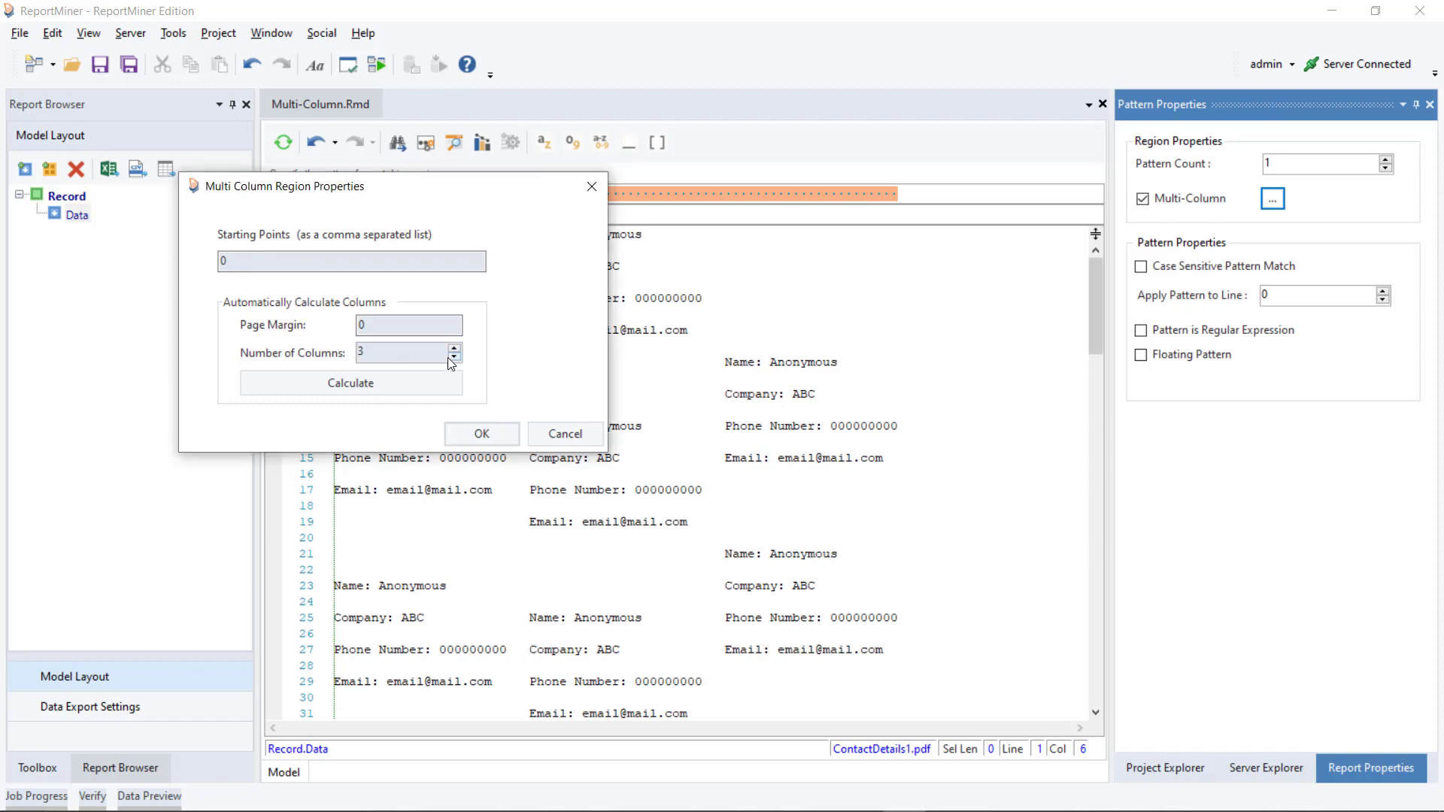
left_click(445, 382)
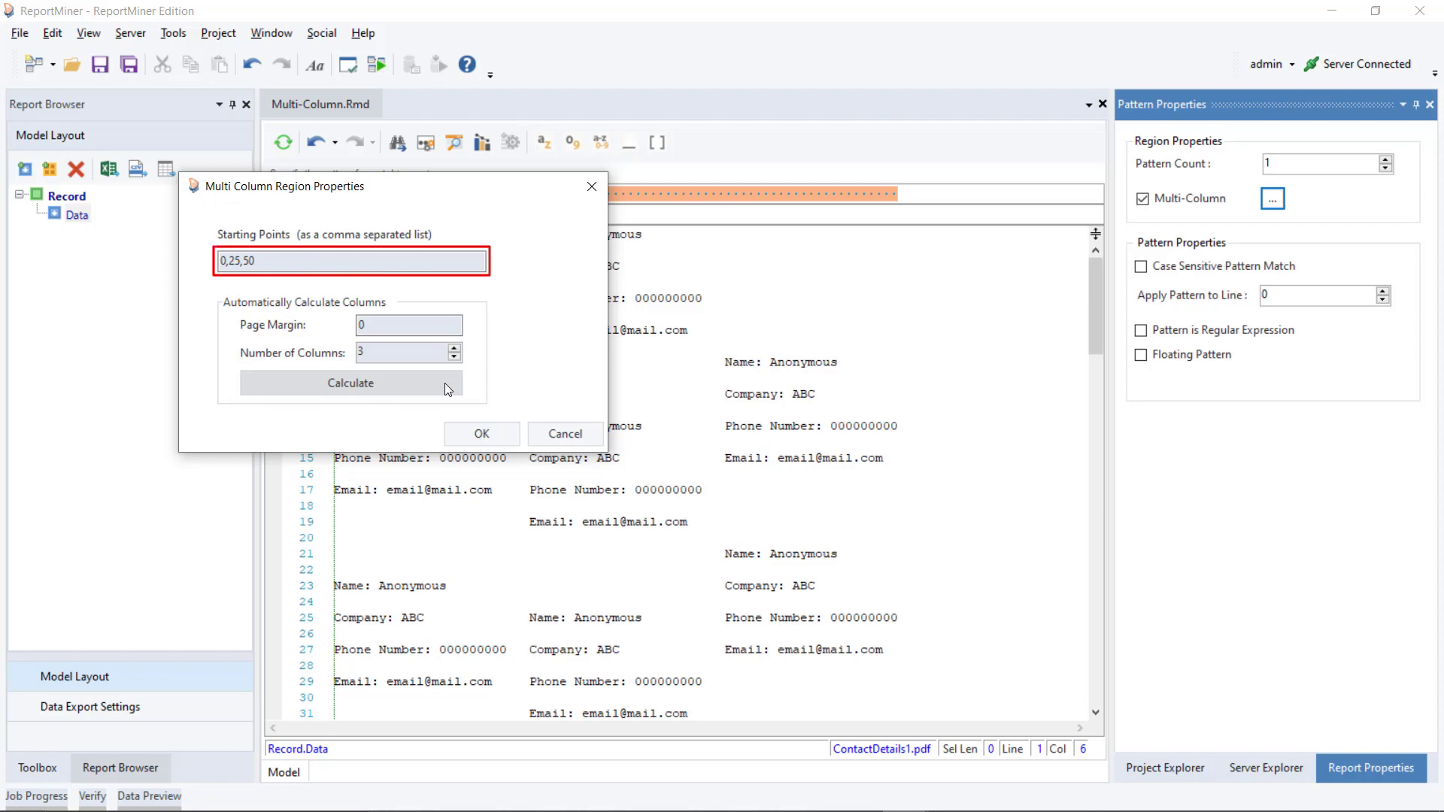
left_click(482, 433)
- Define the data region's matching pattern as "Name" from the first character and set its line count to 7
left_click(336, 196)
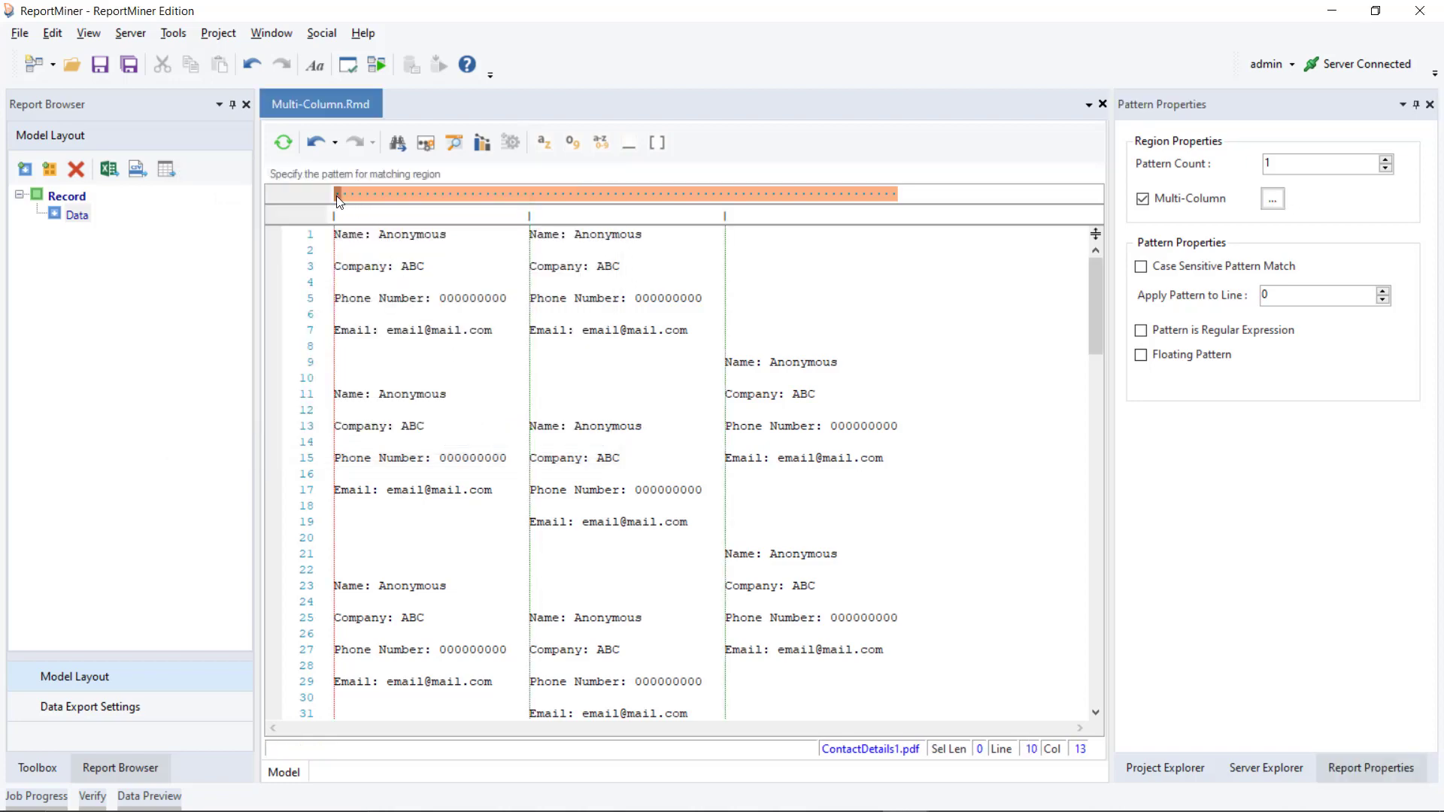
type("Name:")
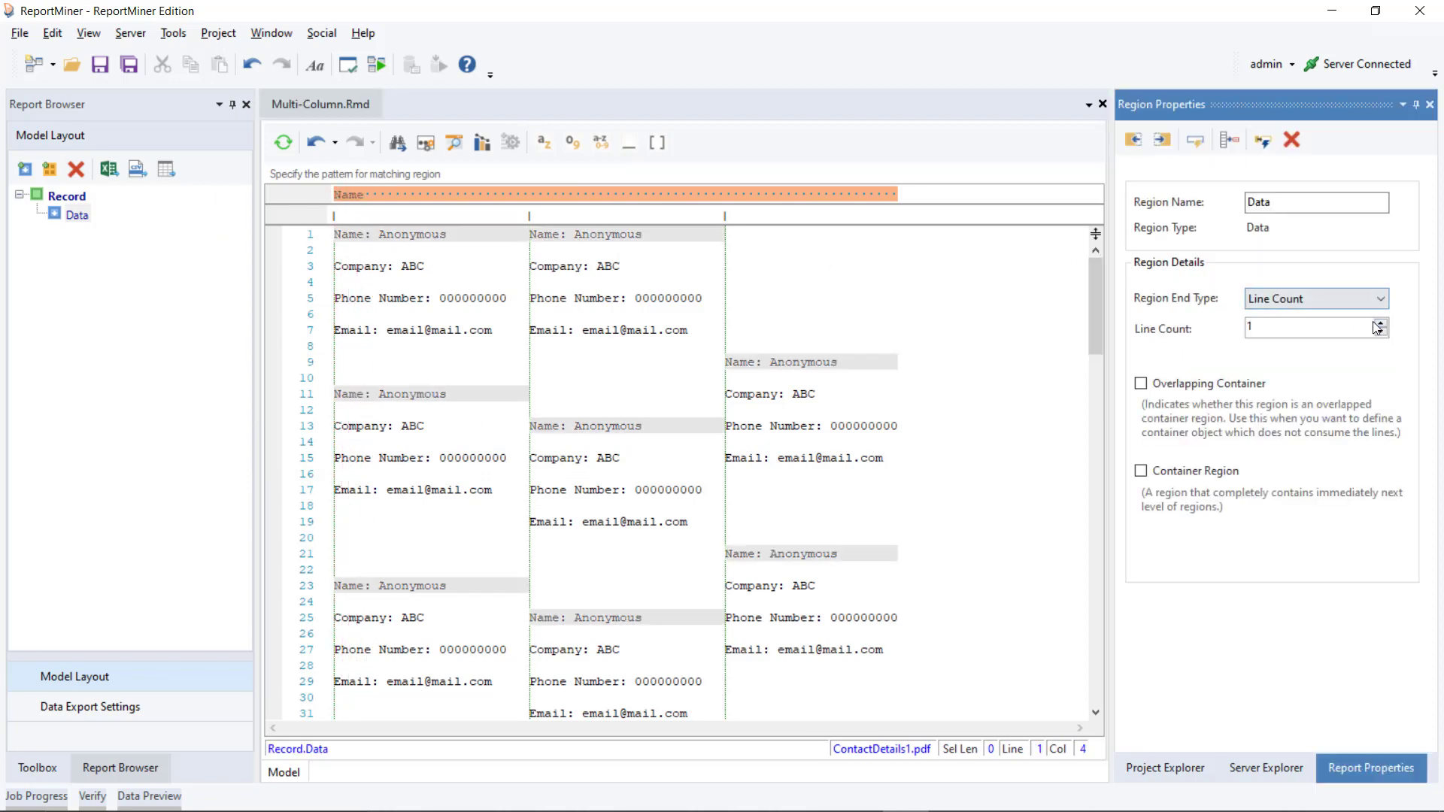
left_click(1381, 325)
left_click(1381, 325)
left_click(1381, 325)
left_click(1381, 325)
left_click(1381, 324)
left_click(1382, 324)
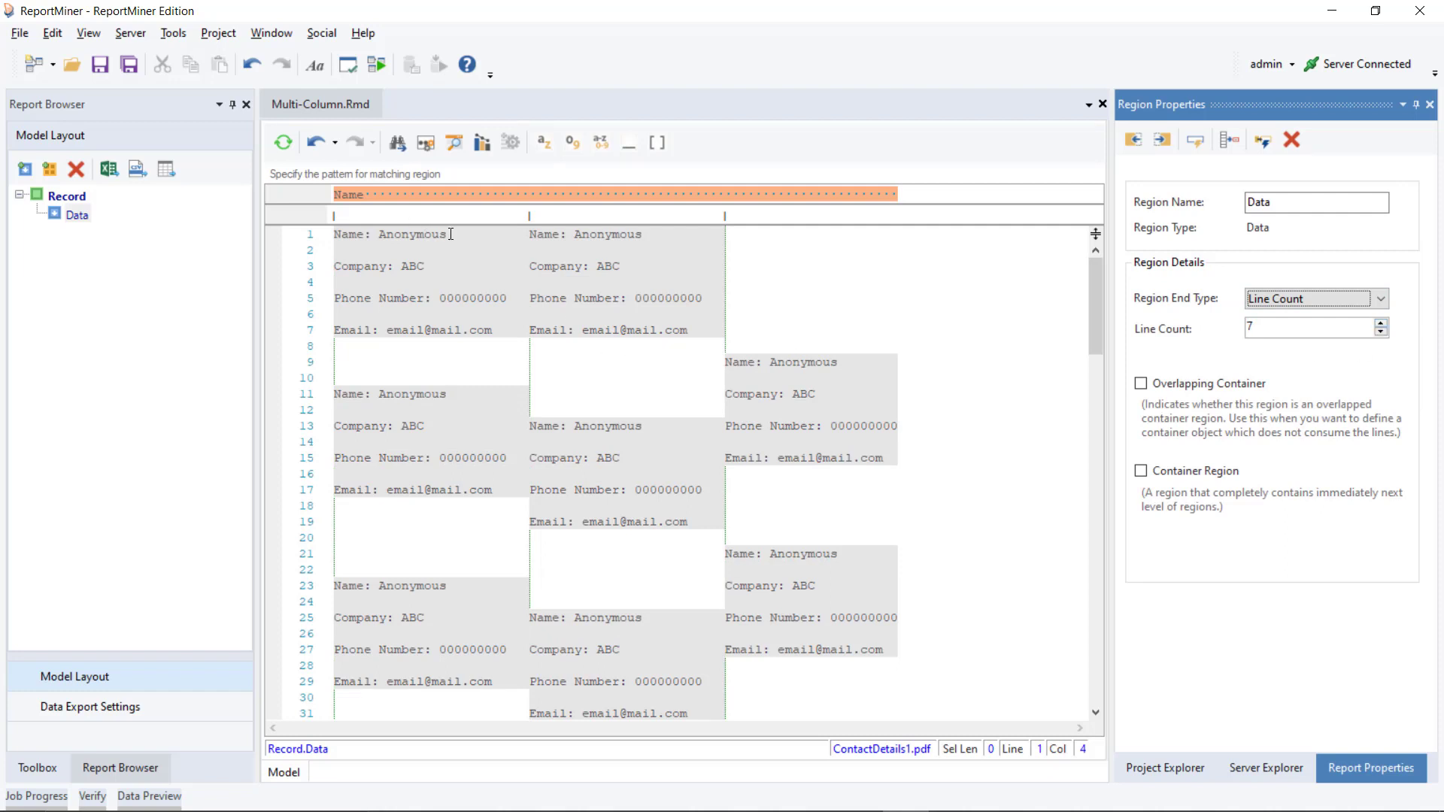
- Create data fields named Name and Company from the values after those labels in the first contact block
left_click_drag(450, 233, 372, 234)
right_click(388, 235)
left_click(426, 247)
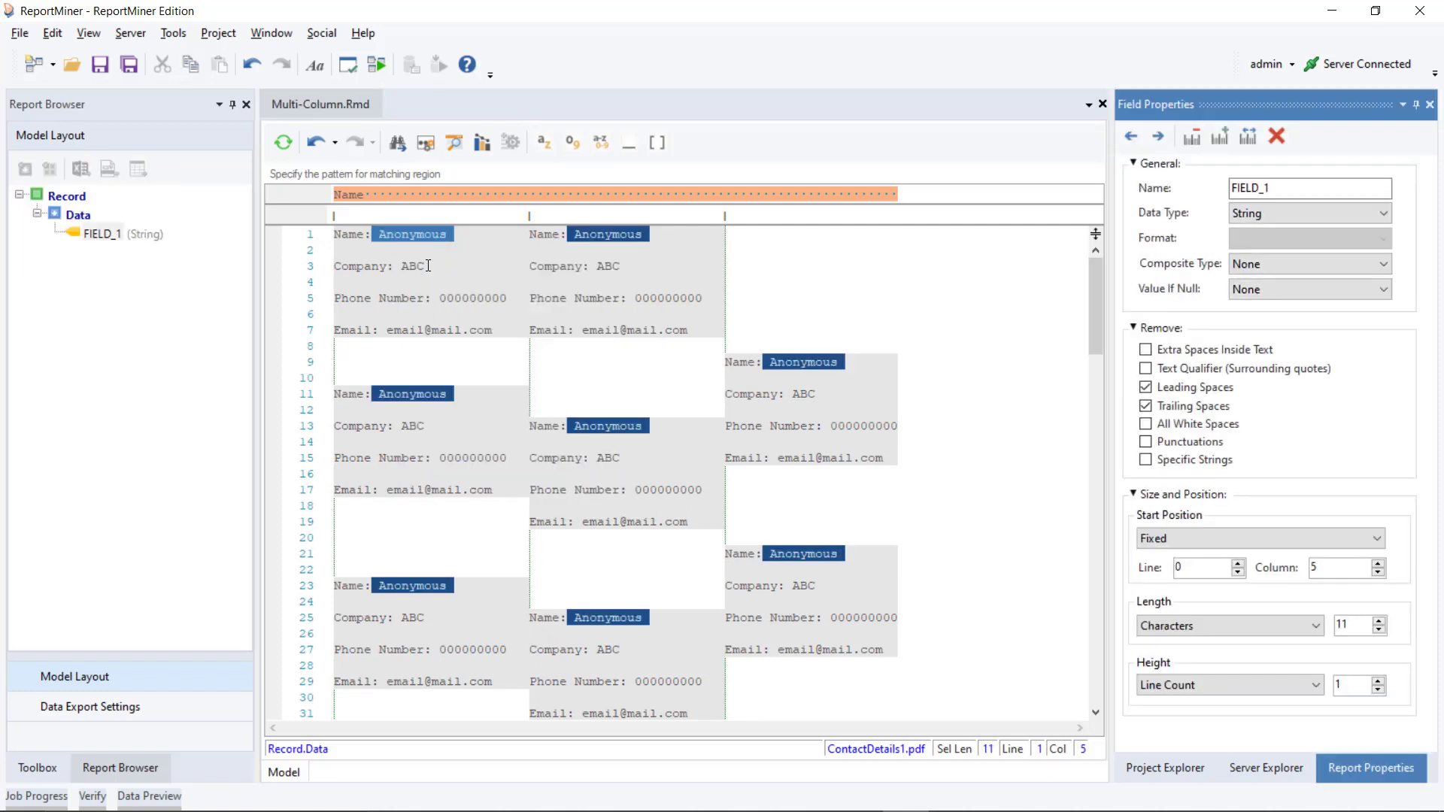
type("Name")
left_click_drag(424, 266, 395, 266)
right_click(411, 267)
left_click(423, 277)
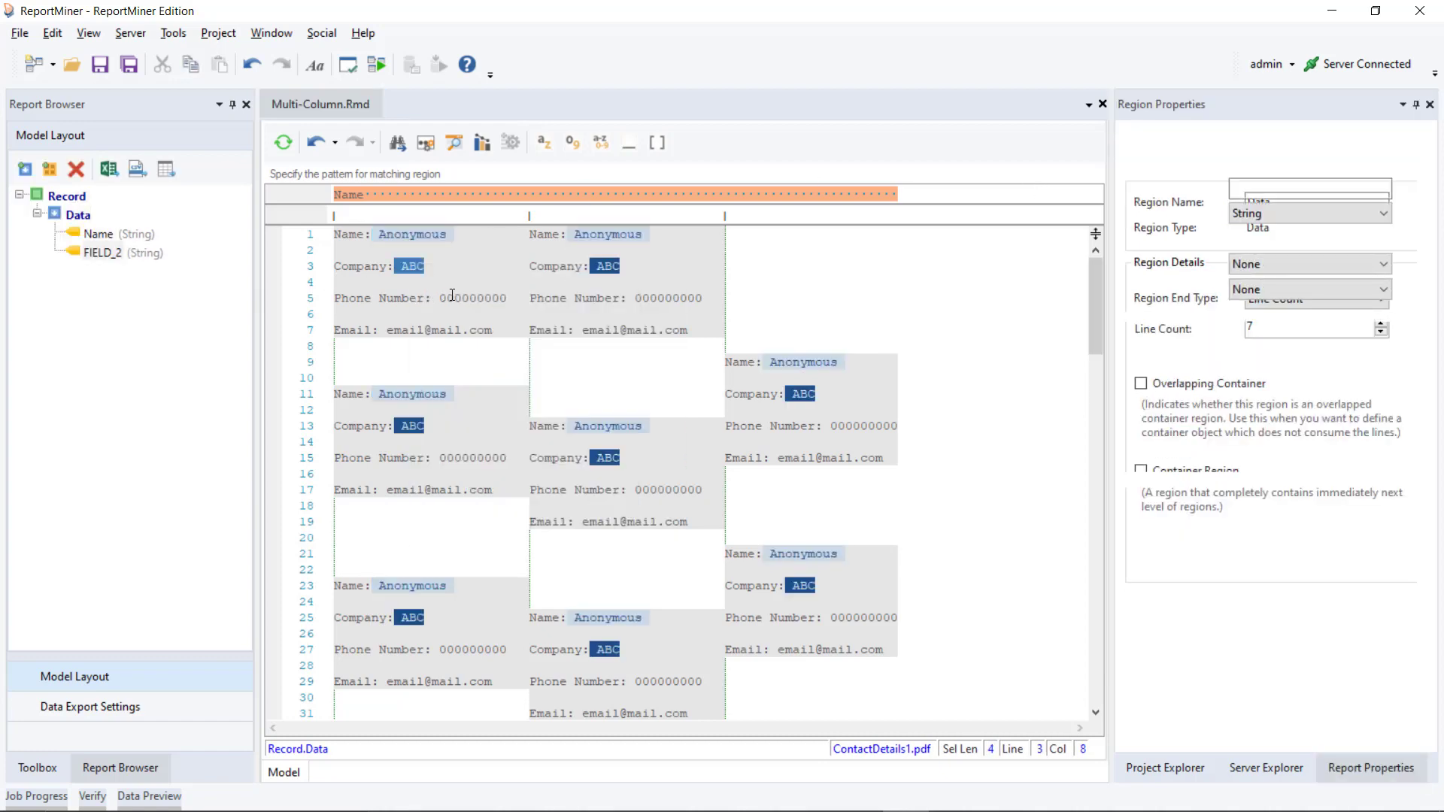
- Create data fields named Phone_Number and Email from the first contact block's values, and preview the extracted data
left_click_drag(510, 298, 386, 331)
right_click(448, 301)
left_click(468, 310)
right_click(398, 332)
left_click(422, 348)
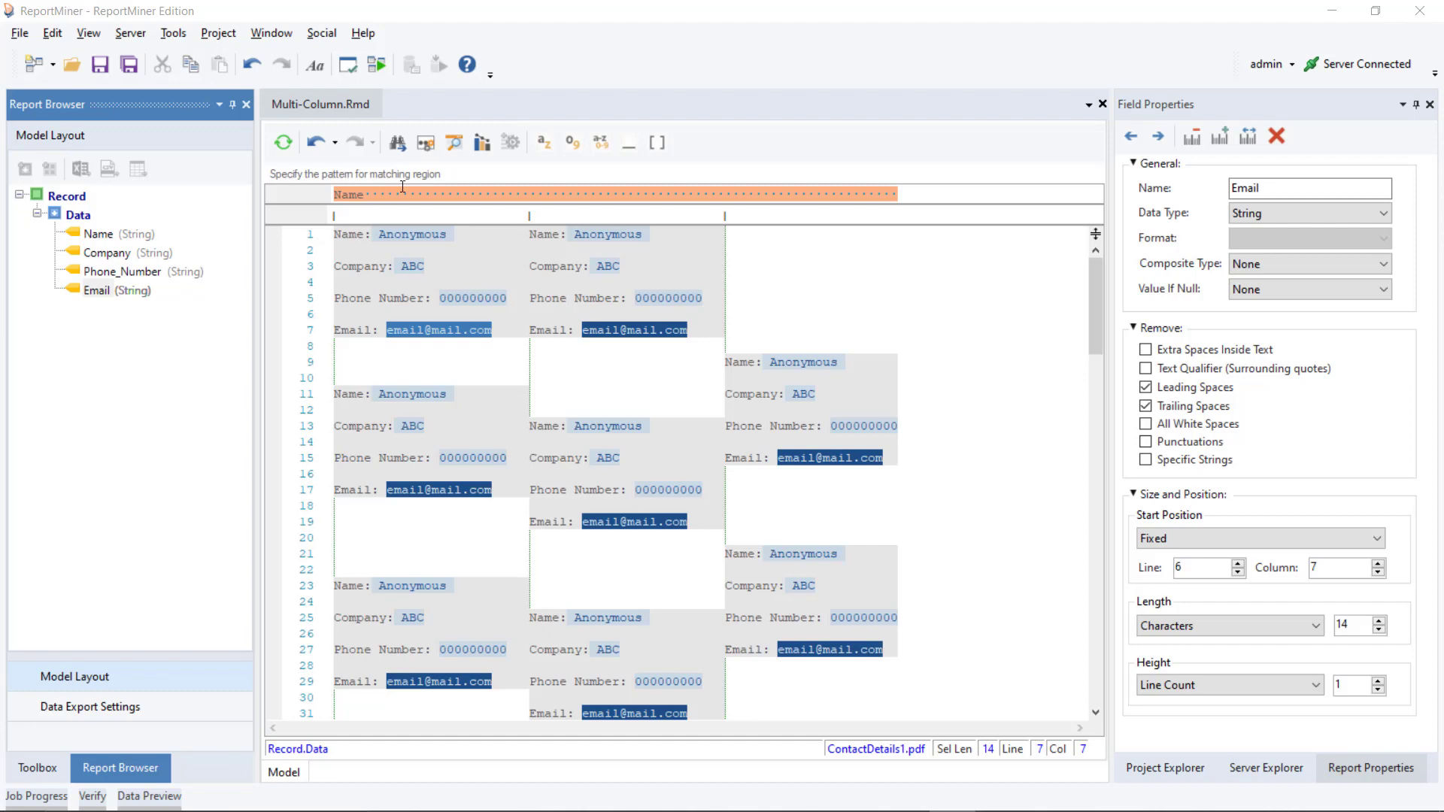
left_click(454, 142)
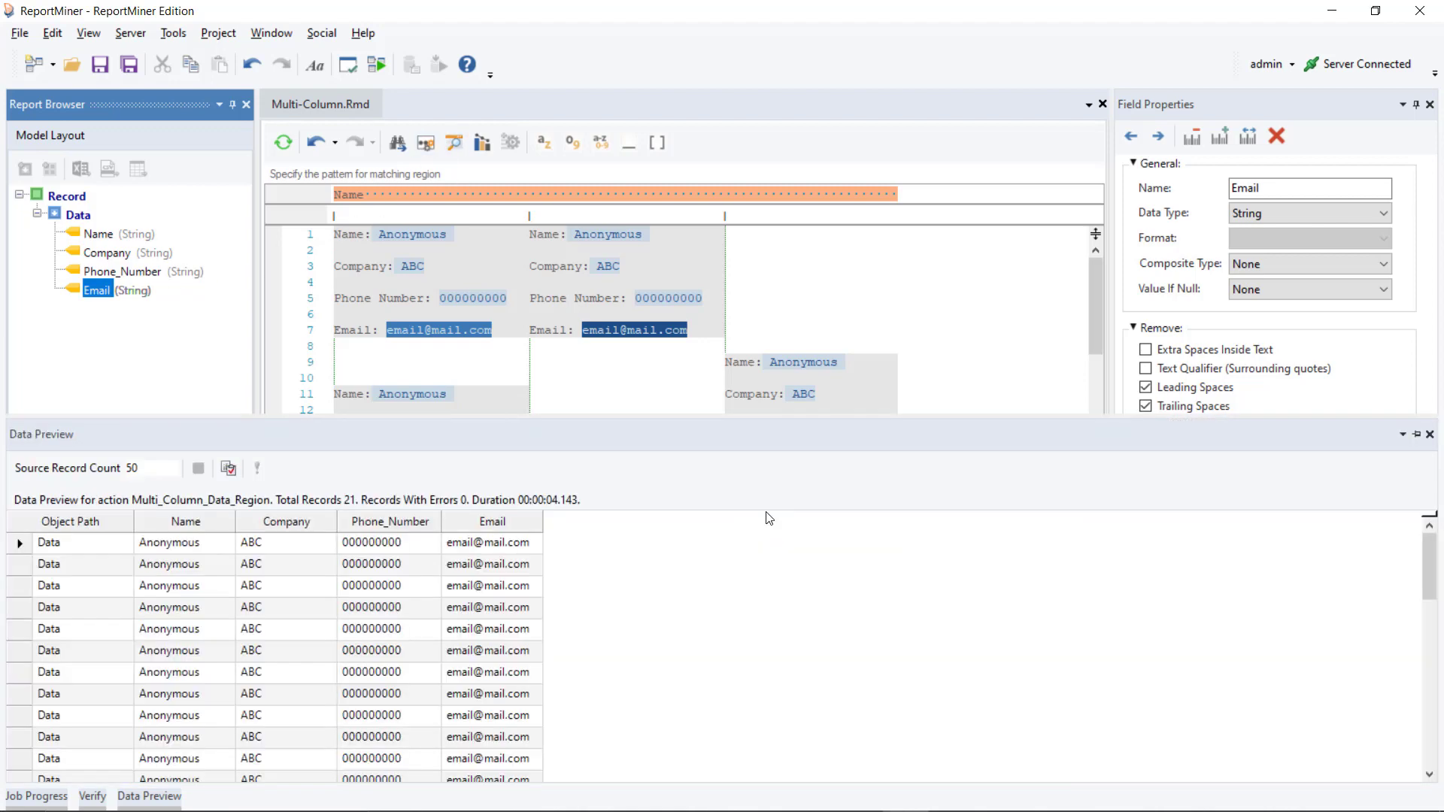